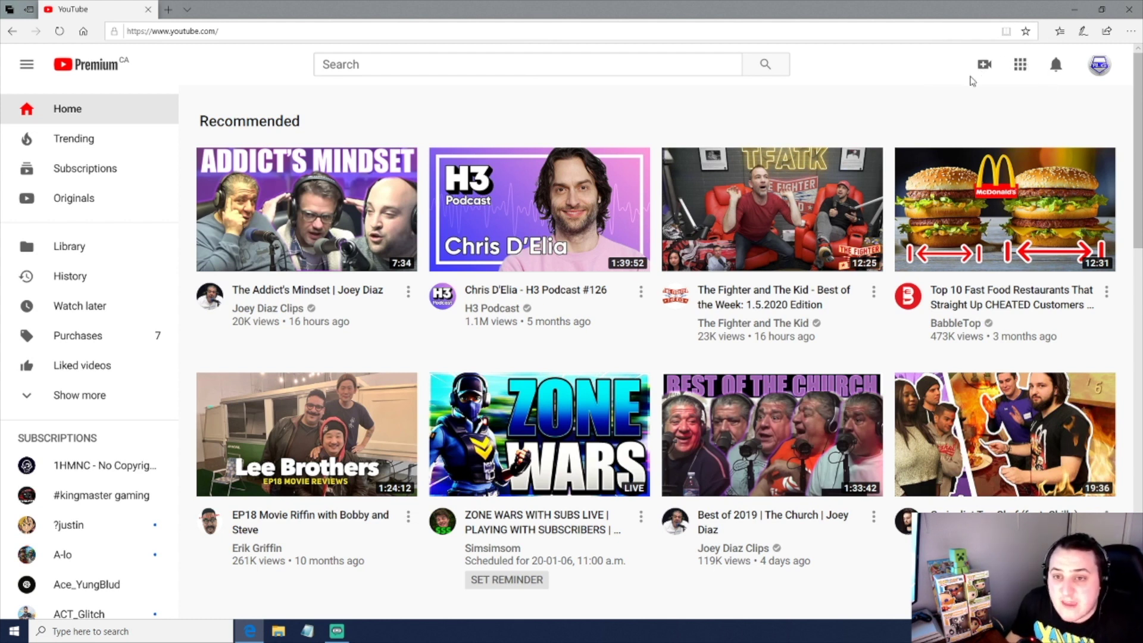
Open YouTube's Create menu from the camera icon in the top bar.
{"action": "left_click", "coordinate": [982, 70]}
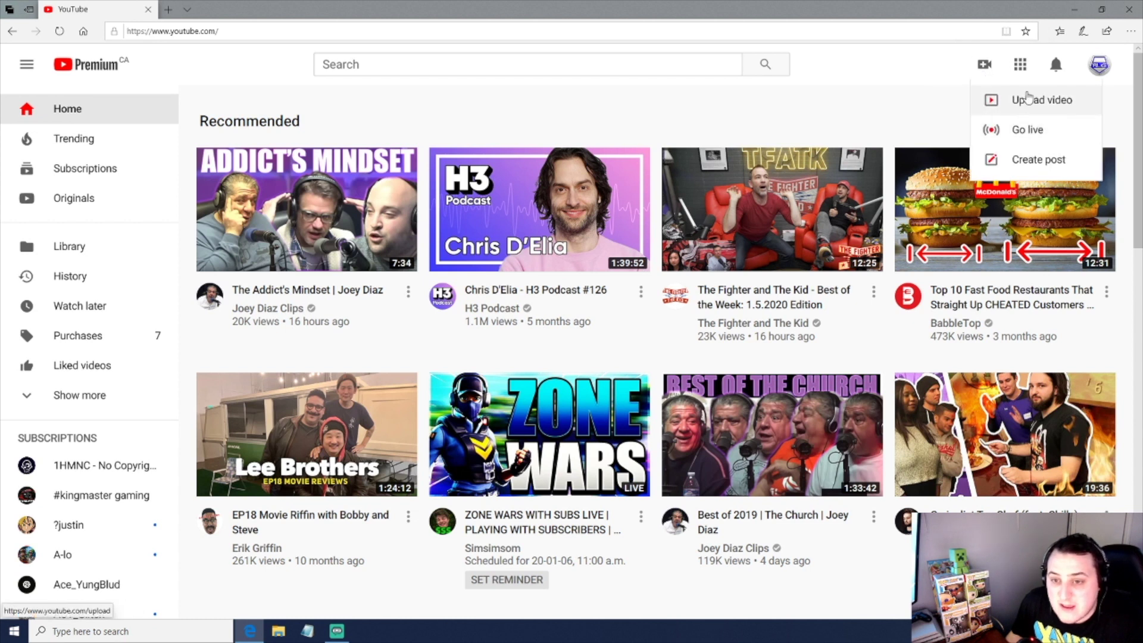
Choose Go live and pick the January 5 *EUROPE* FASHION SHOW stream as the copy source.
{"action": "left_click", "coordinate": [1028, 130]}
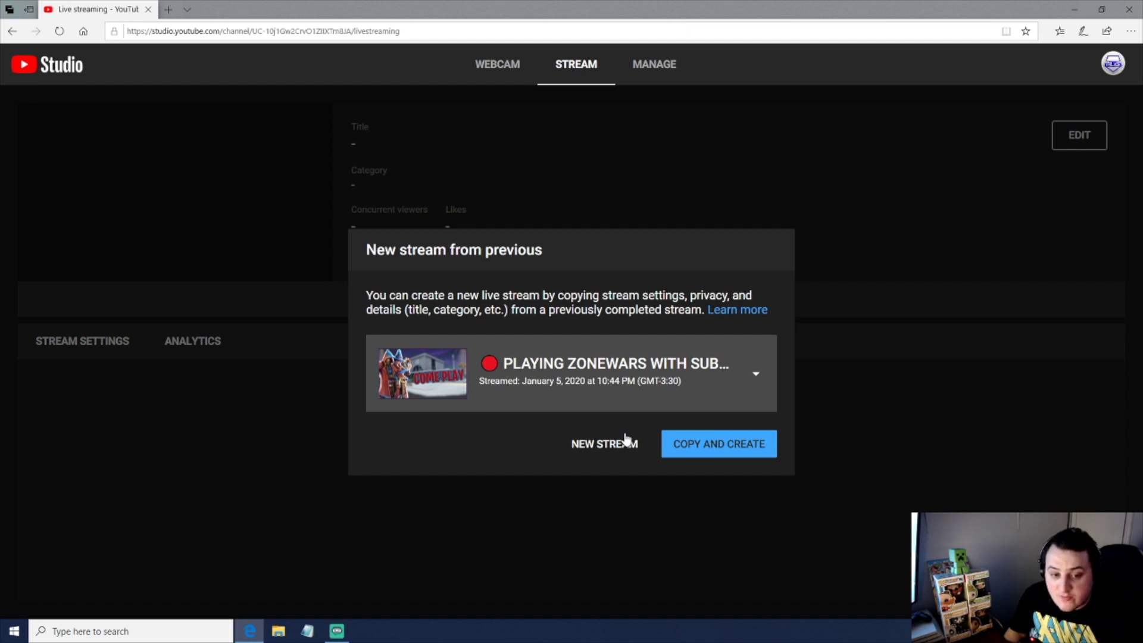
{"action": "left_click", "coordinate": [685, 366]}
{"action": "scroll", "coordinate": [560, 460], "scroll_direction": "down", "scroll_amount": 1}
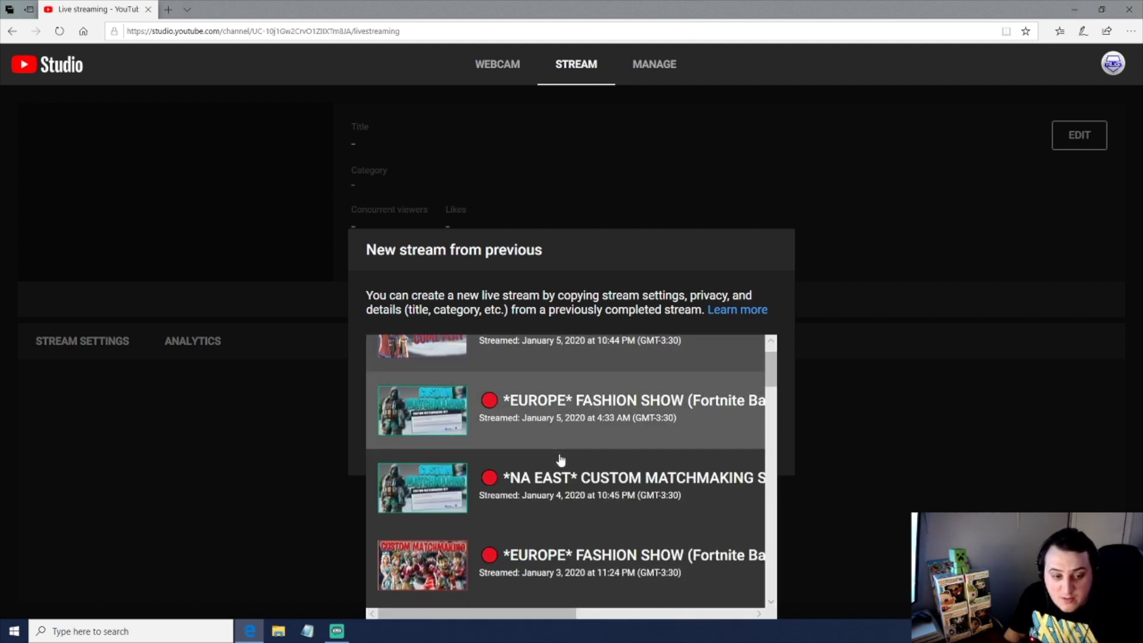
{"action": "scroll", "coordinate": [560, 459], "scroll_direction": "down", "scroll_amount": 1}
{"action": "scroll", "coordinate": [559, 459], "scroll_direction": "down", "scroll_amount": 1}
{"action": "scroll", "coordinate": [560, 459], "scroll_direction": "down", "scroll_amount": 1}
{"action": "scroll", "coordinate": [544, 450], "scroll_direction": "down", "scroll_amount": 2}
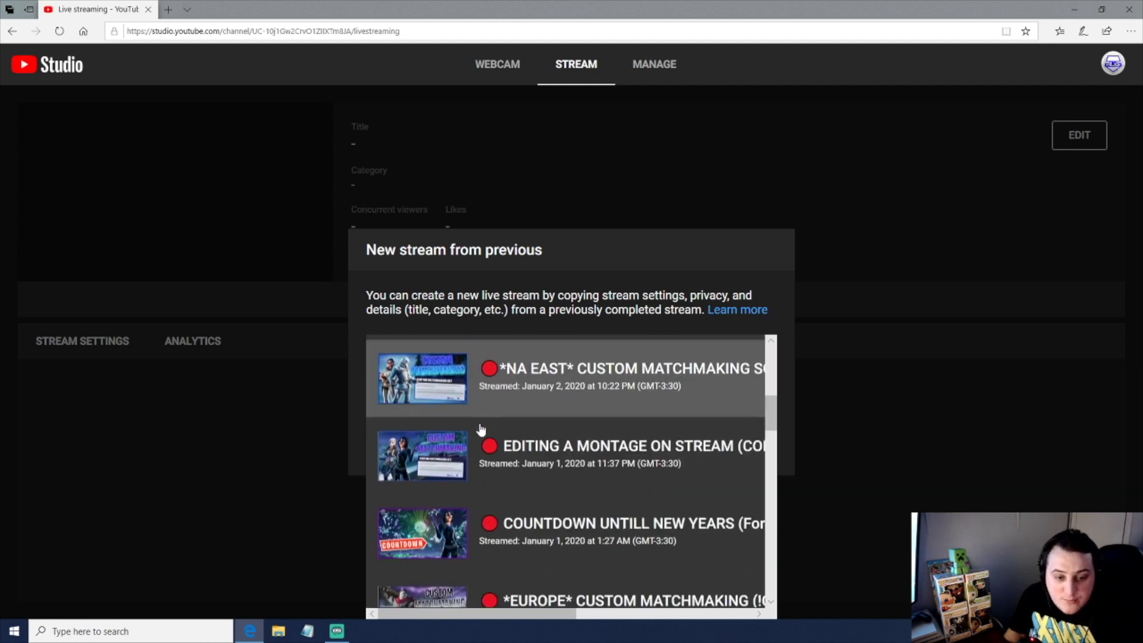
{"action": "scroll", "coordinate": [518, 442], "scroll_direction": "down", "scroll_amount": 2}
{"action": "scroll", "coordinate": [483, 429], "scroll_direction": "down", "scroll_amount": 1}
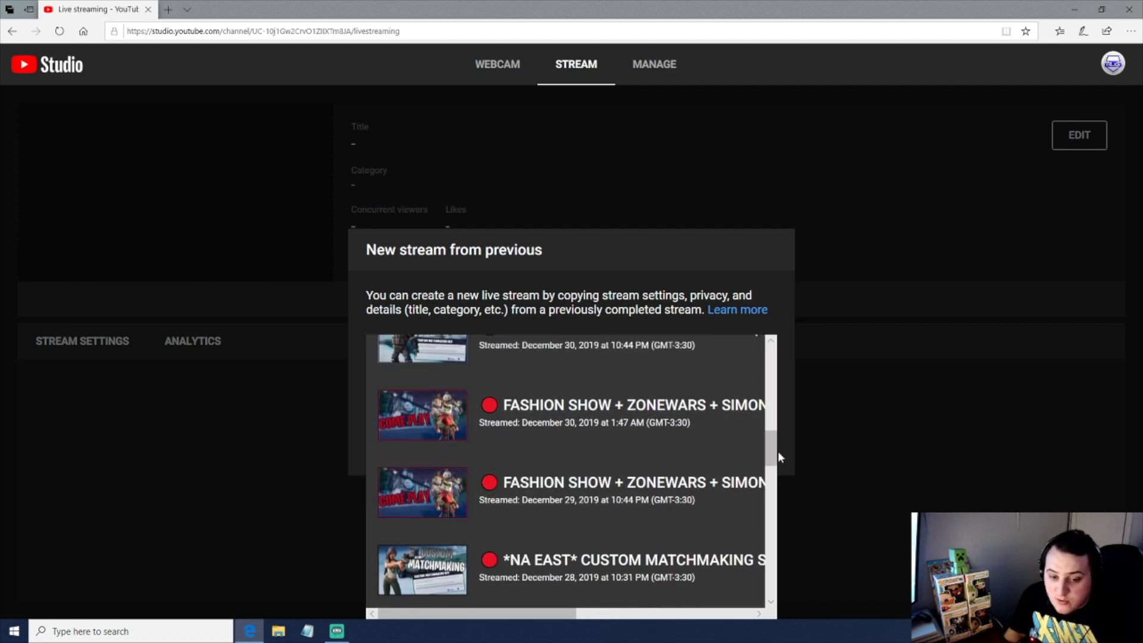
{"action": "left_click_drag", "start_coordinate": [777, 451], "coordinate": [775, 354]}
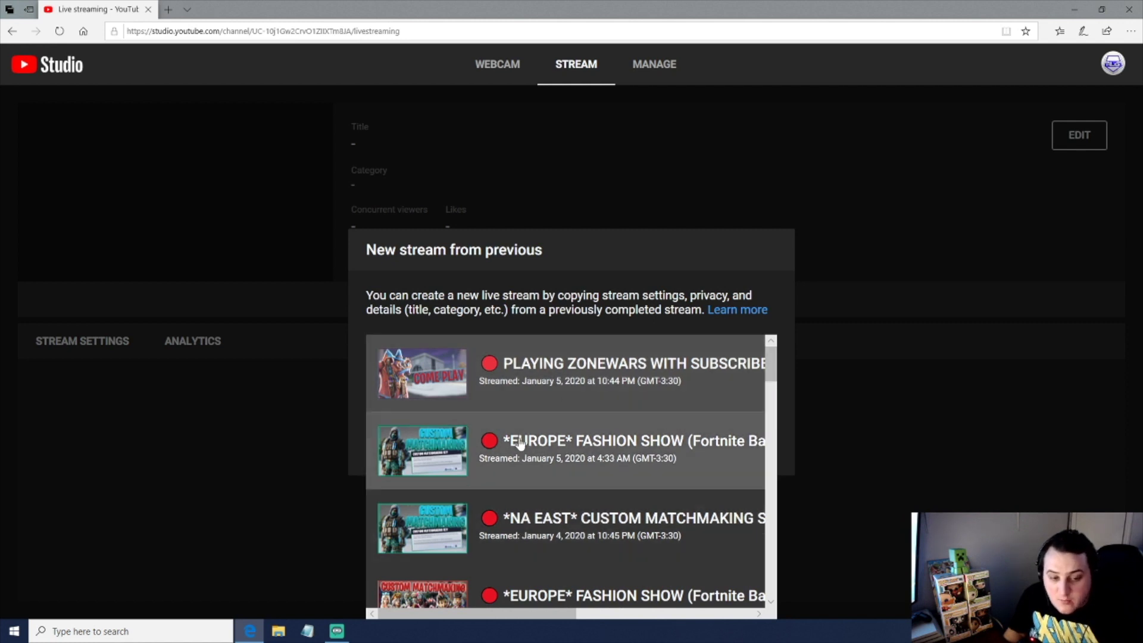
{"action": "left_click", "coordinate": [578, 457]}
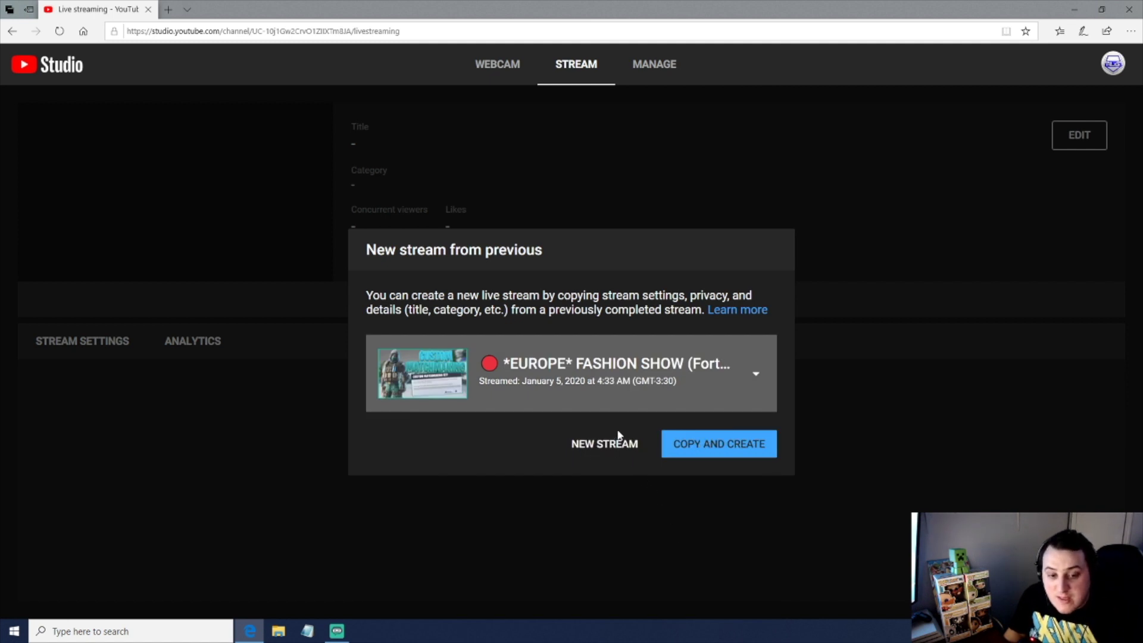
{"action": "left_click", "coordinate": [701, 383]}
Copy and create the new stream, then check that the game is Fortnite.
{"action": "left_click", "coordinate": [572, 433]}
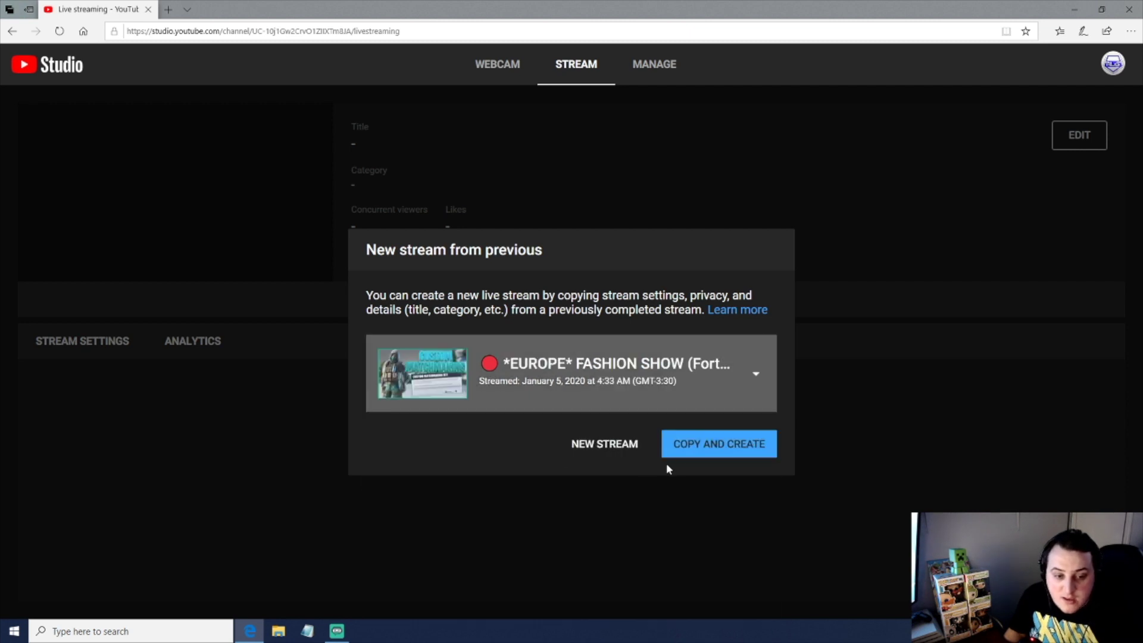
{"action": "left_click", "coordinate": [696, 448]}
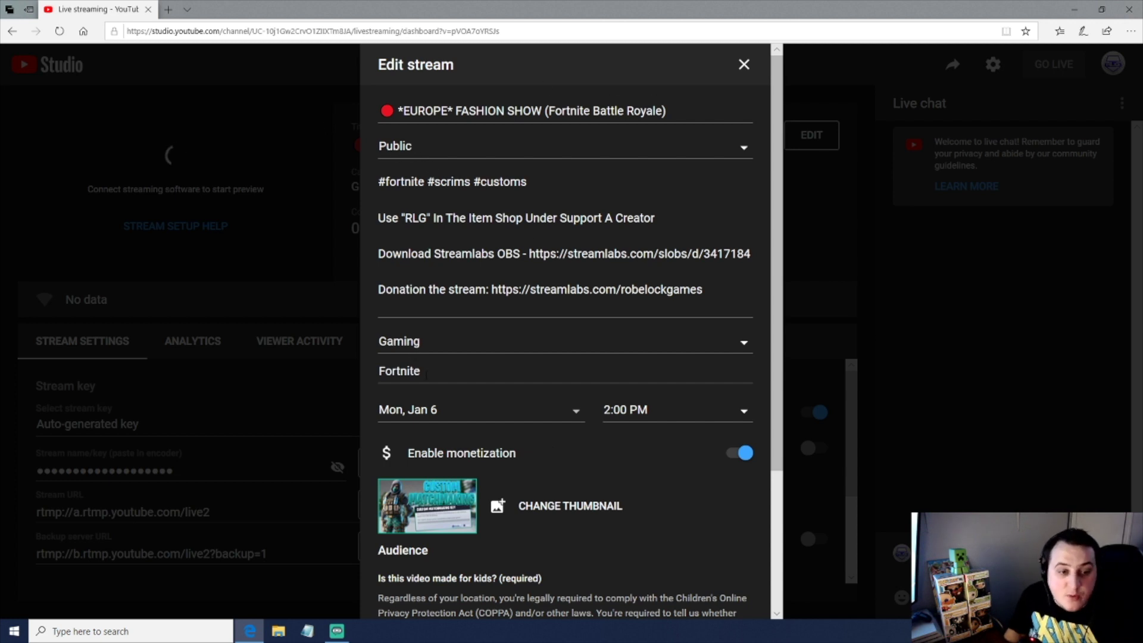
{"action": "double_click", "coordinate": [420, 371]}
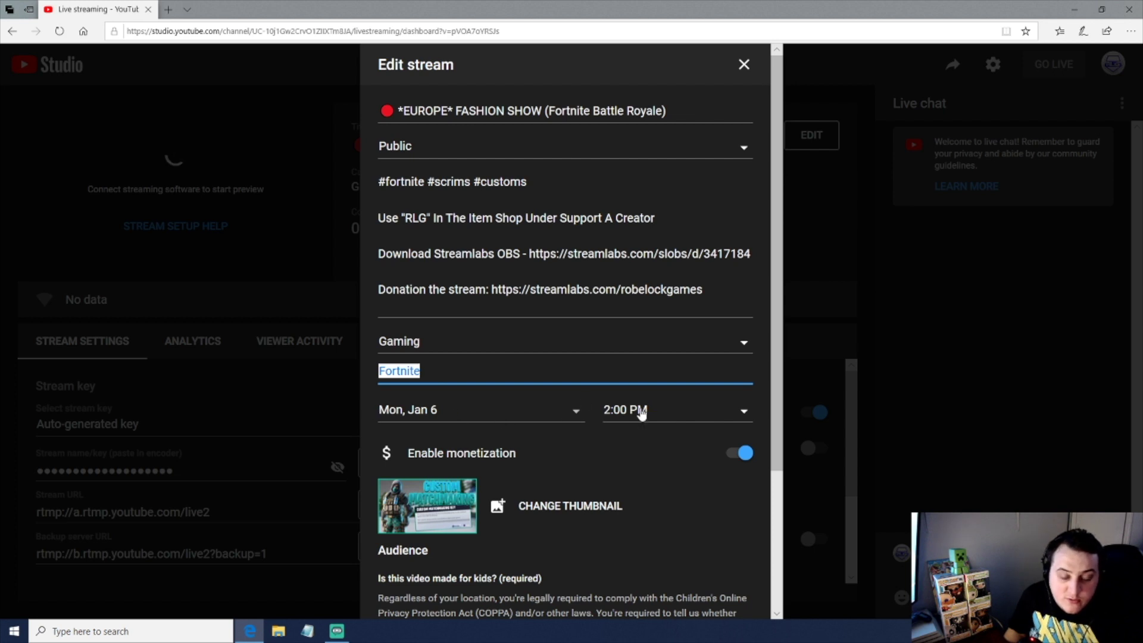
{"action": "scroll", "coordinate": [622, 461], "scroll_direction": "down", "scroll_amount": 3}
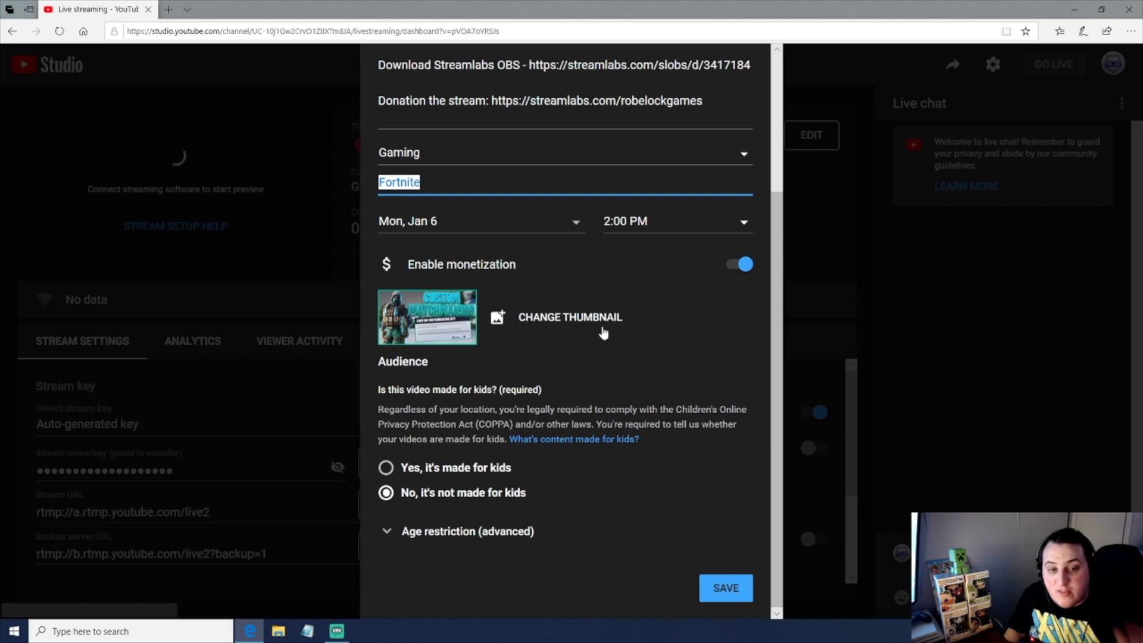
{"action": "scroll", "coordinate": [608, 388], "scroll_direction": "up", "scroll_amount": 1}
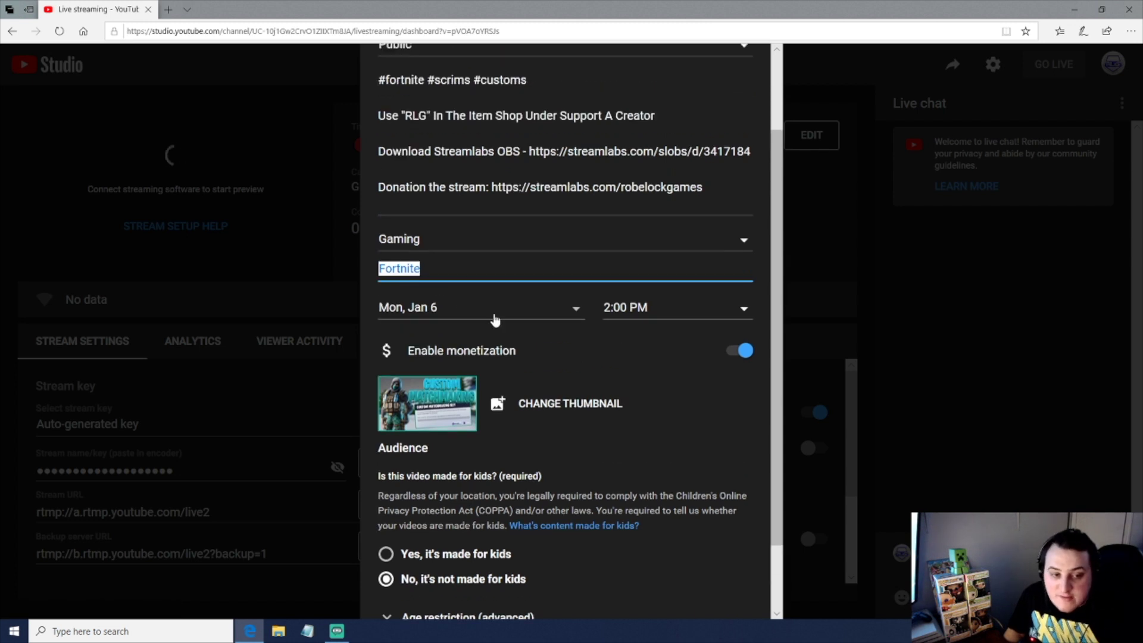
Confirm the Jan 6, 2:00 PM schedule and save the stream's details.
{"action": "left_click", "coordinate": [485, 318]}
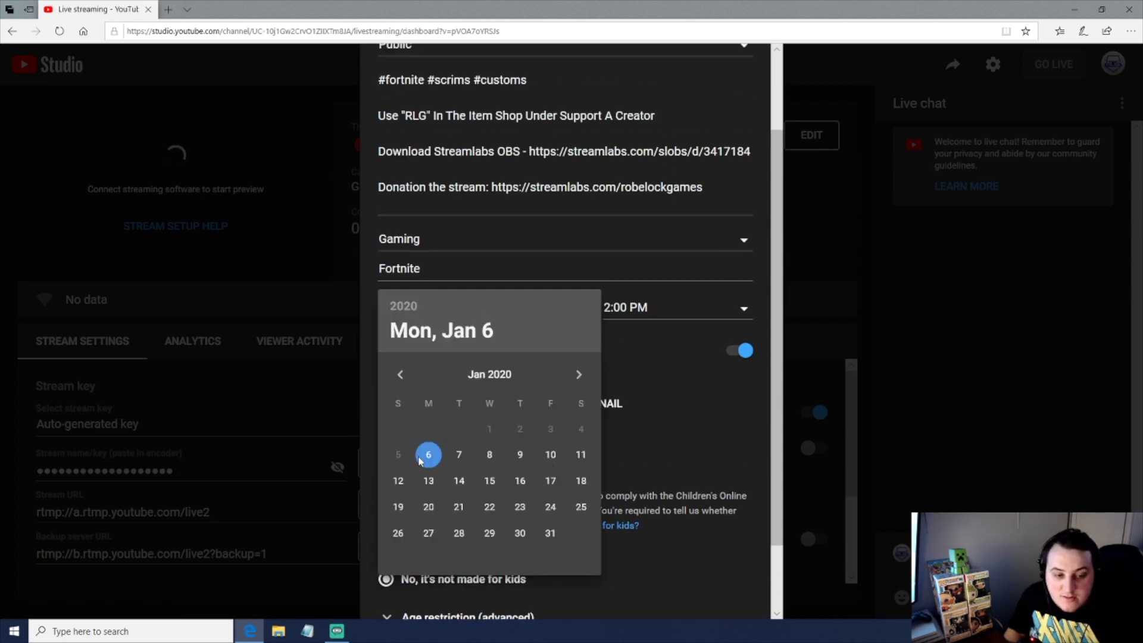
{"action": "left_click", "coordinate": [641, 309]}
{"action": "scroll", "coordinate": [652, 479], "scroll_direction": "down", "scroll_amount": 2}
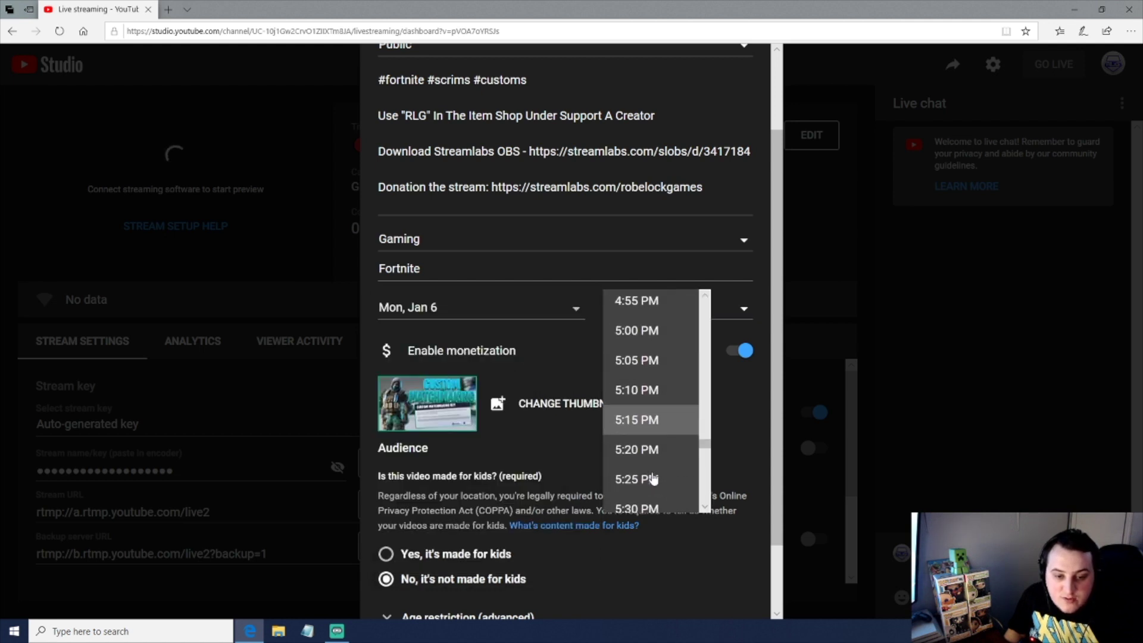
{"action": "scroll", "coordinate": [653, 480], "scroll_direction": "down", "scroll_amount": 2}
{"action": "left_click_drag", "start_coordinate": [705, 441], "coordinate": [705, 459]}
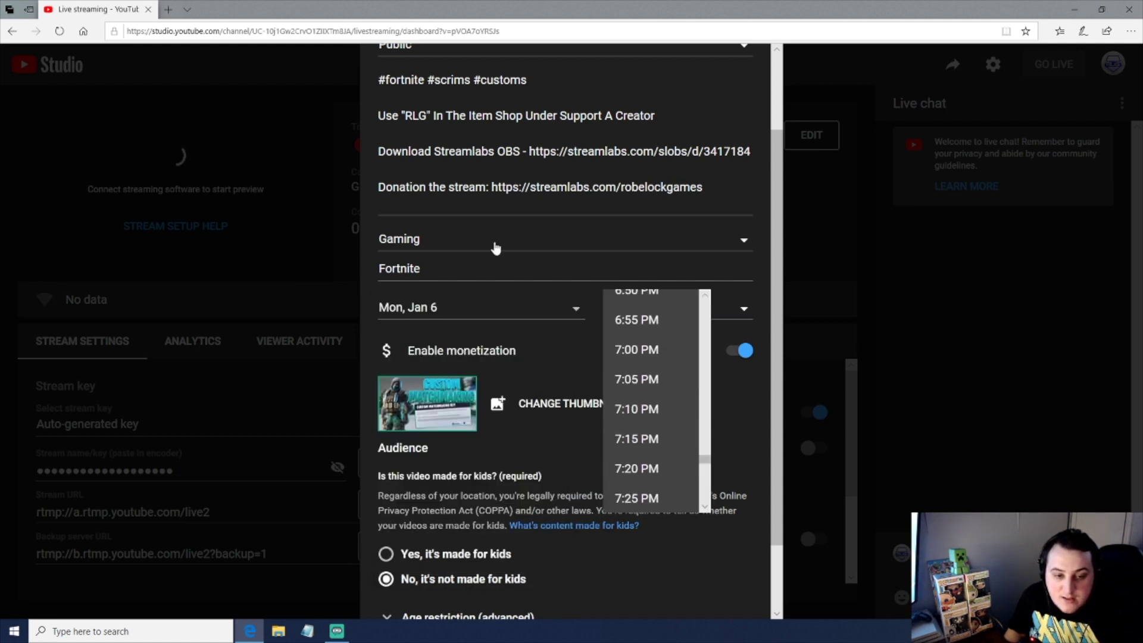
{"action": "left_click", "coordinate": [522, 329]}
{"action": "scroll", "coordinate": [536, 379], "scroll_direction": "down", "scroll_amount": 1}
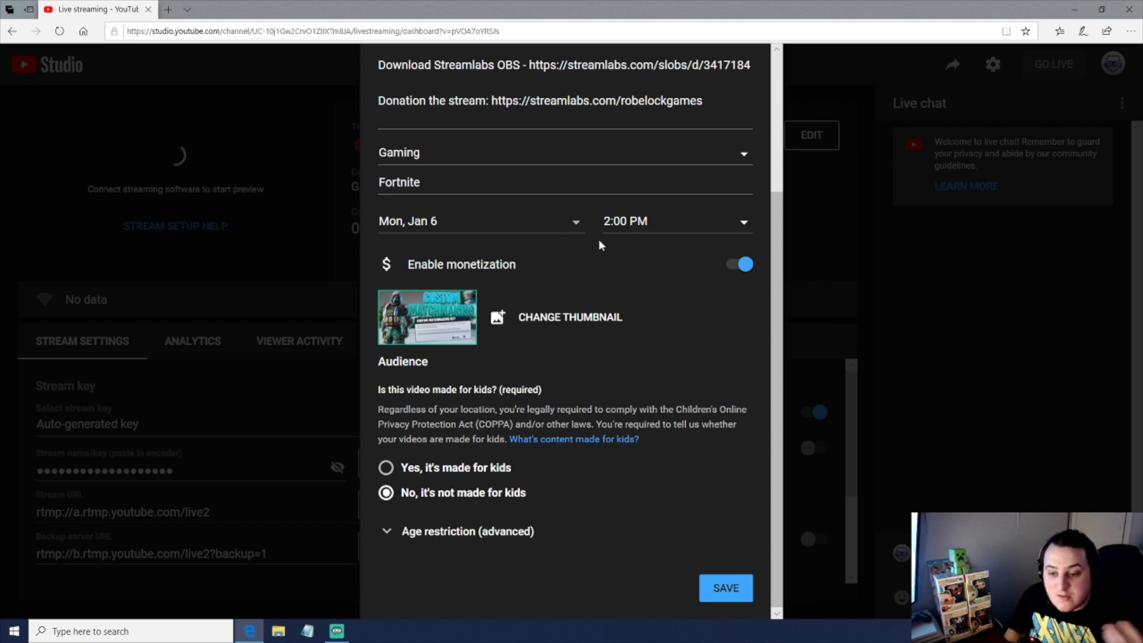
{"action": "left_click", "coordinate": [728, 585]}
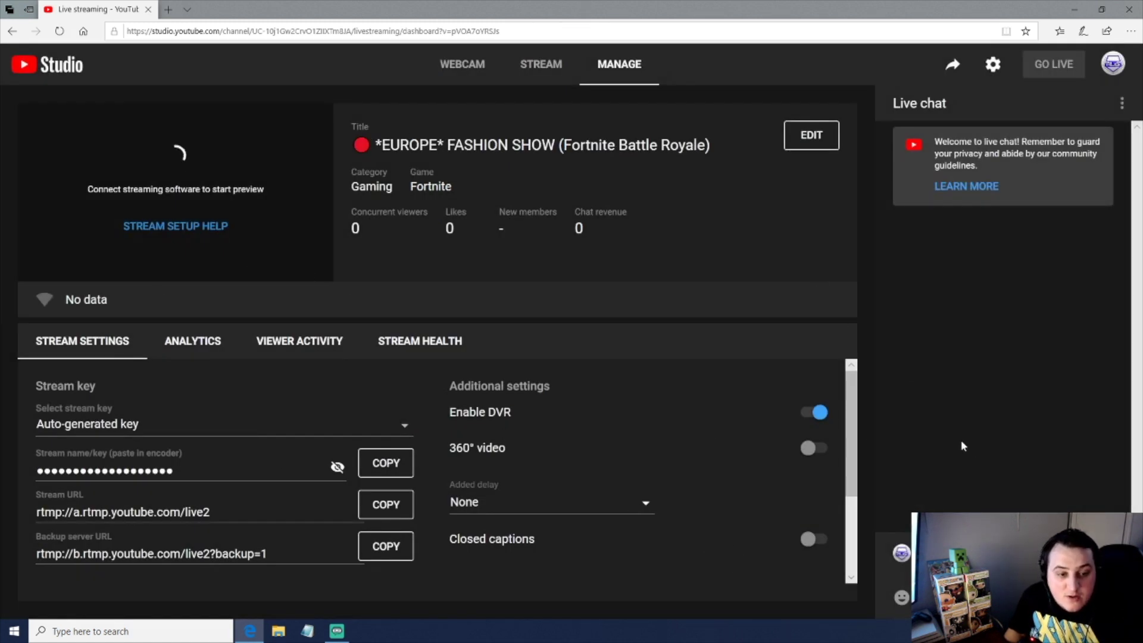
{"action": "scroll", "coordinate": [446, 482], "scroll_direction": "down", "scroll_amount": 3}
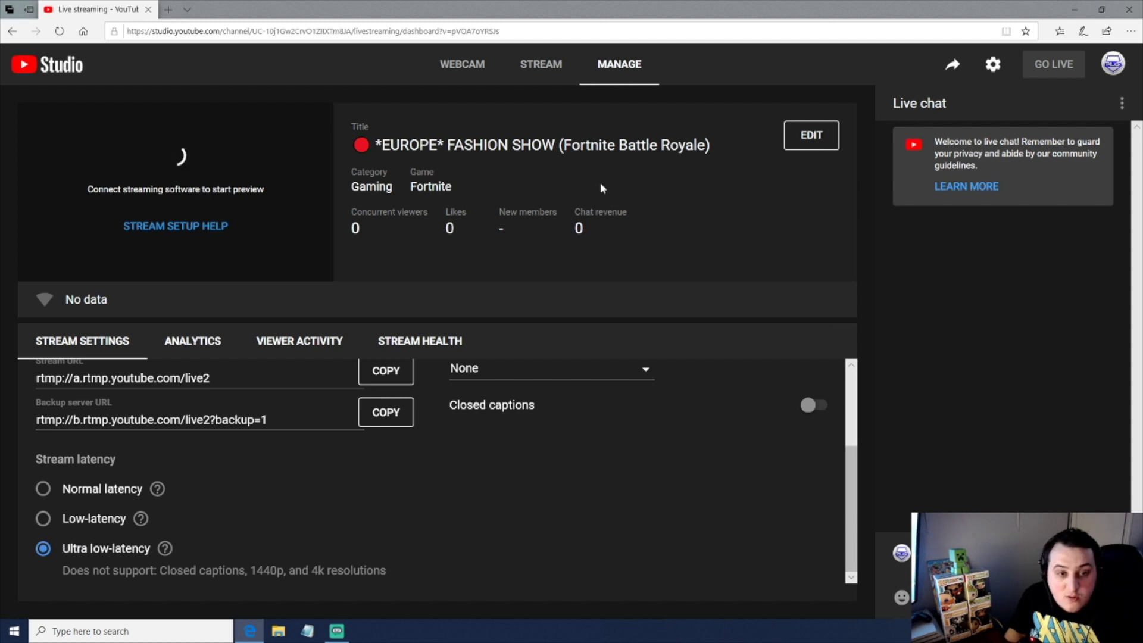
With Ultra low-latency confirmed, switch to the Streamlabs OBS window.
{"action": "left_click", "coordinate": [337, 632]}
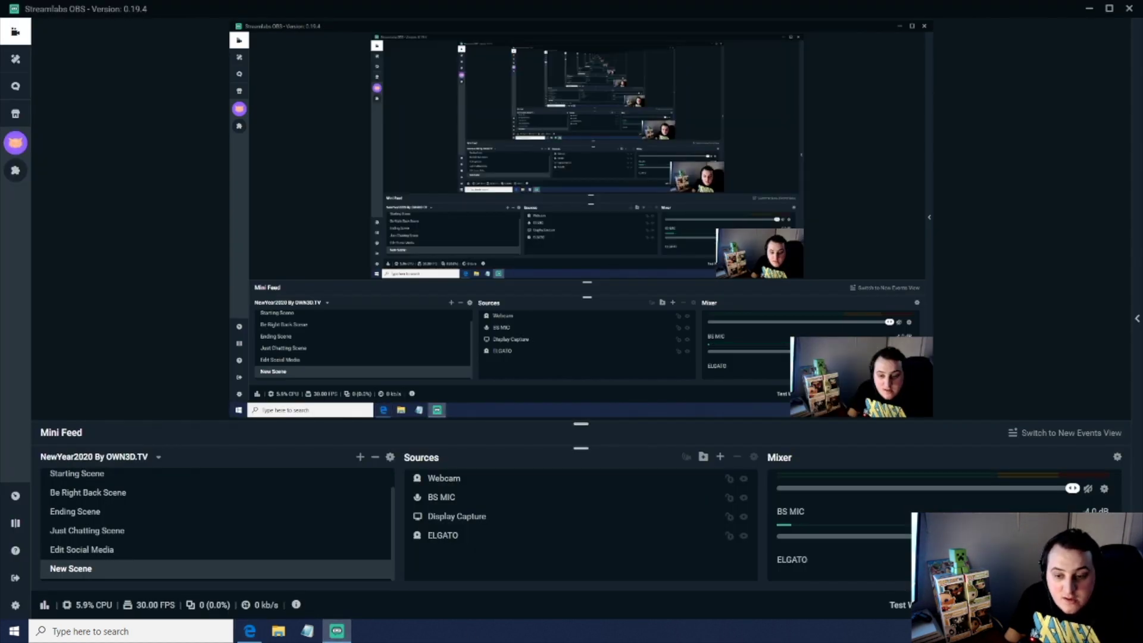
{"action": "left_click", "coordinate": [1094, 605]}
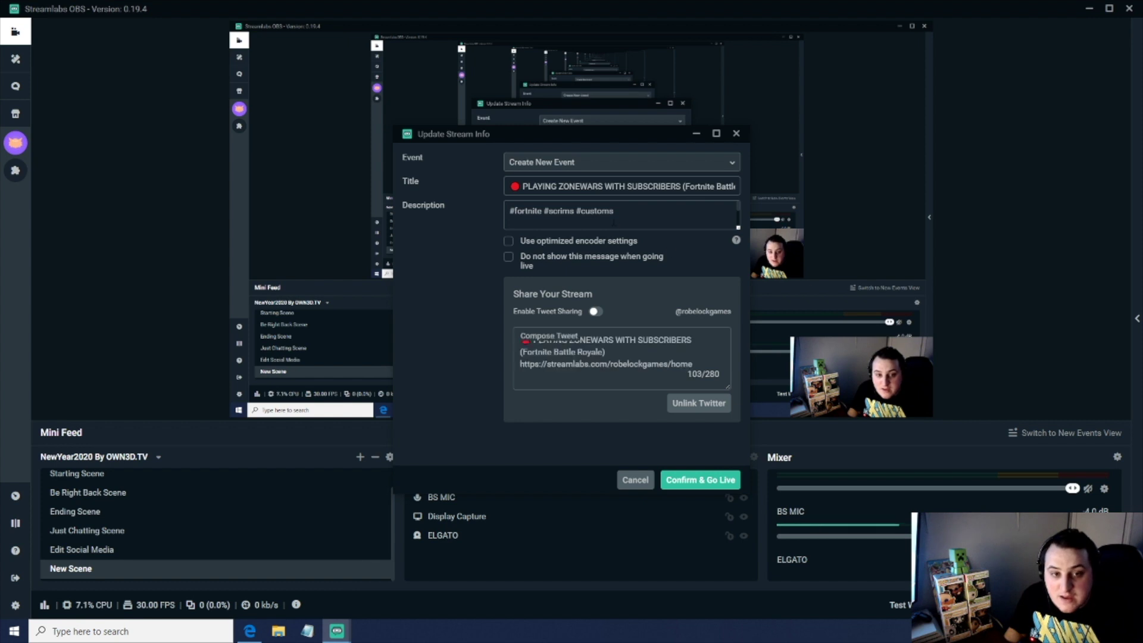
{"action": "left_click", "coordinate": [603, 168]}
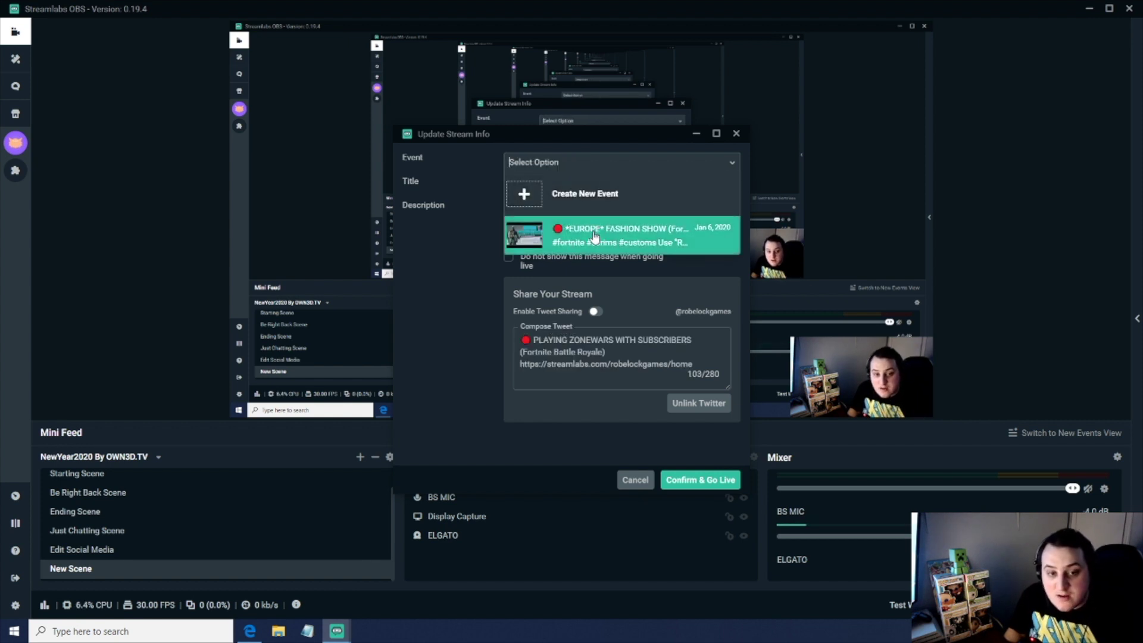
{"action": "left_click", "coordinate": [594, 237]}
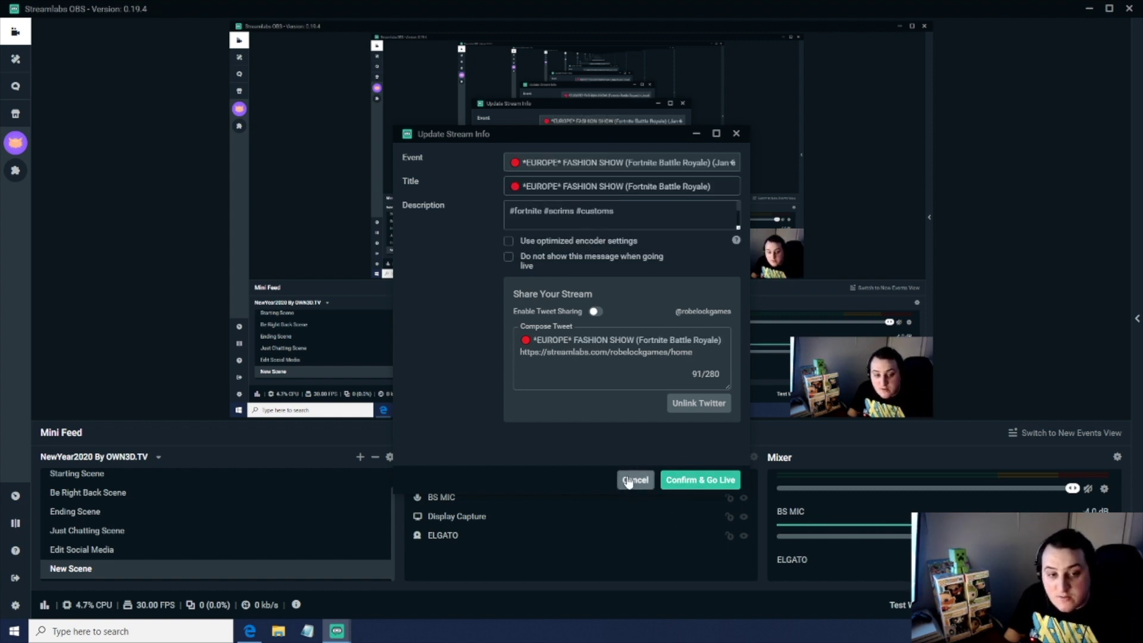
{"action": "left_click", "coordinate": [633, 482]}
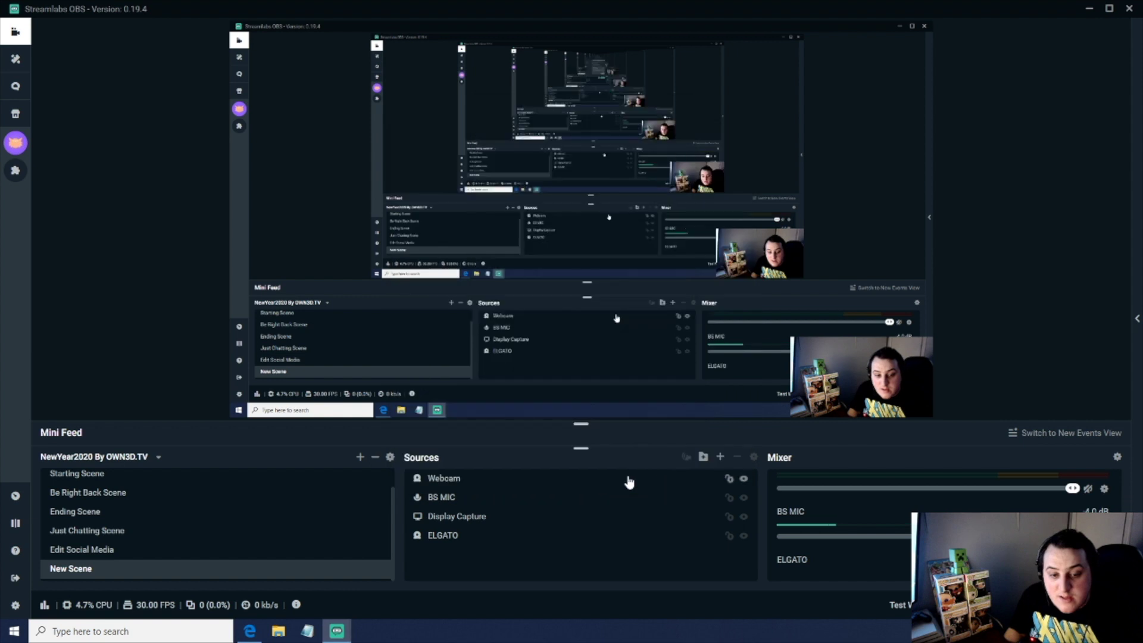
{"action": "left_click", "coordinate": [249, 632]}
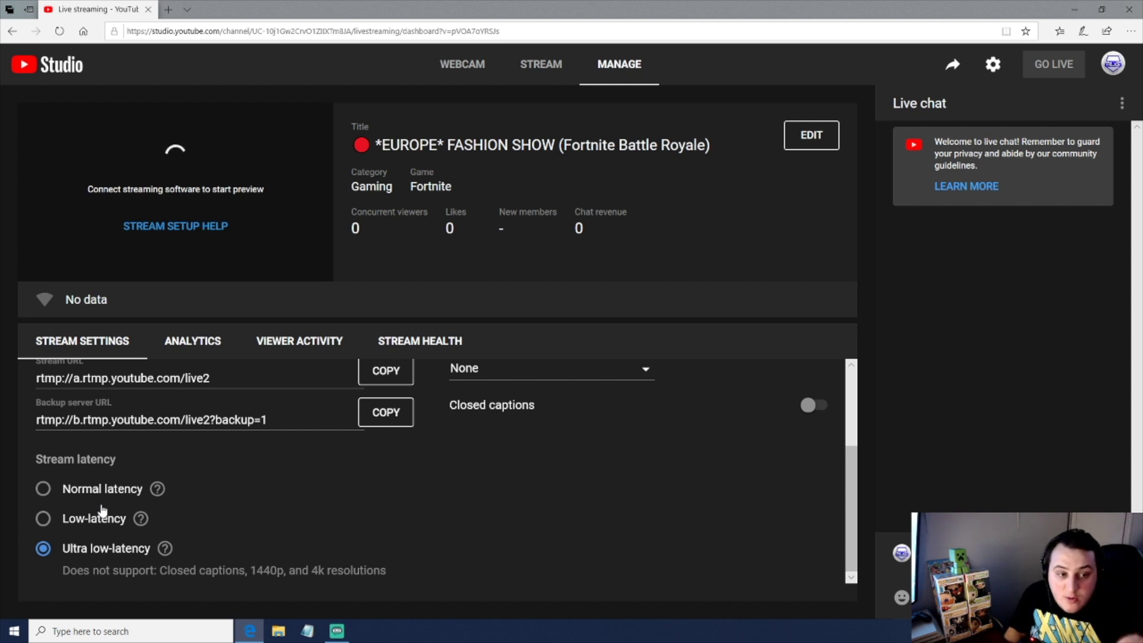
Recheck Ultra low-latency in YouTube Studio, then open Streamlabs OBS settings.
{"action": "left_click", "coordinate": [337, 631]}
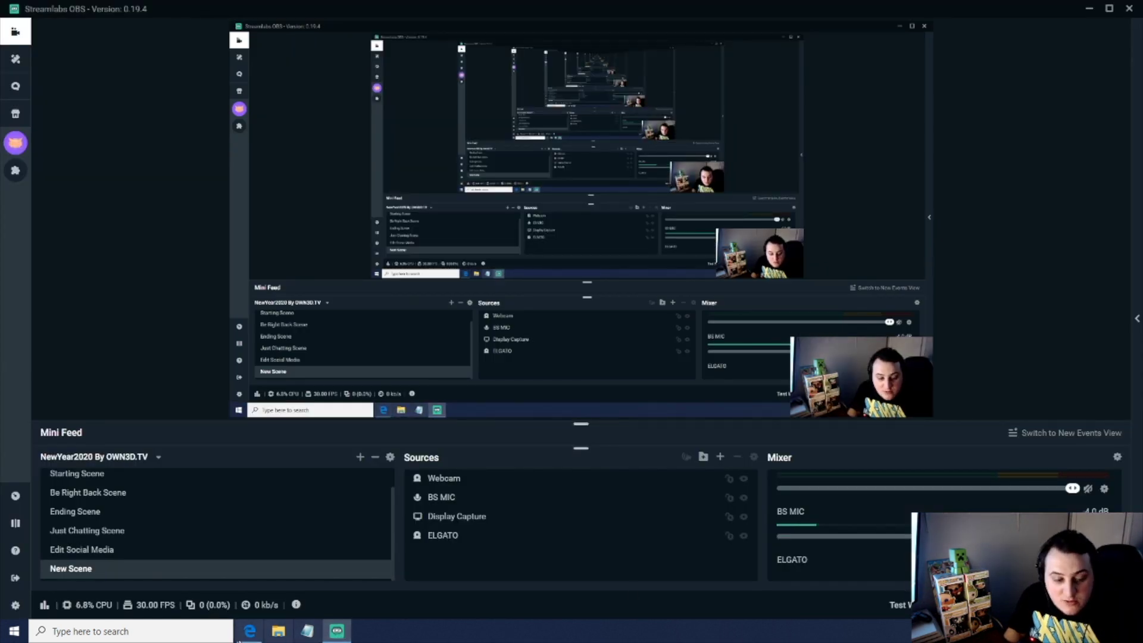
{"action": "left_click", "coordinate": [251, 631]}
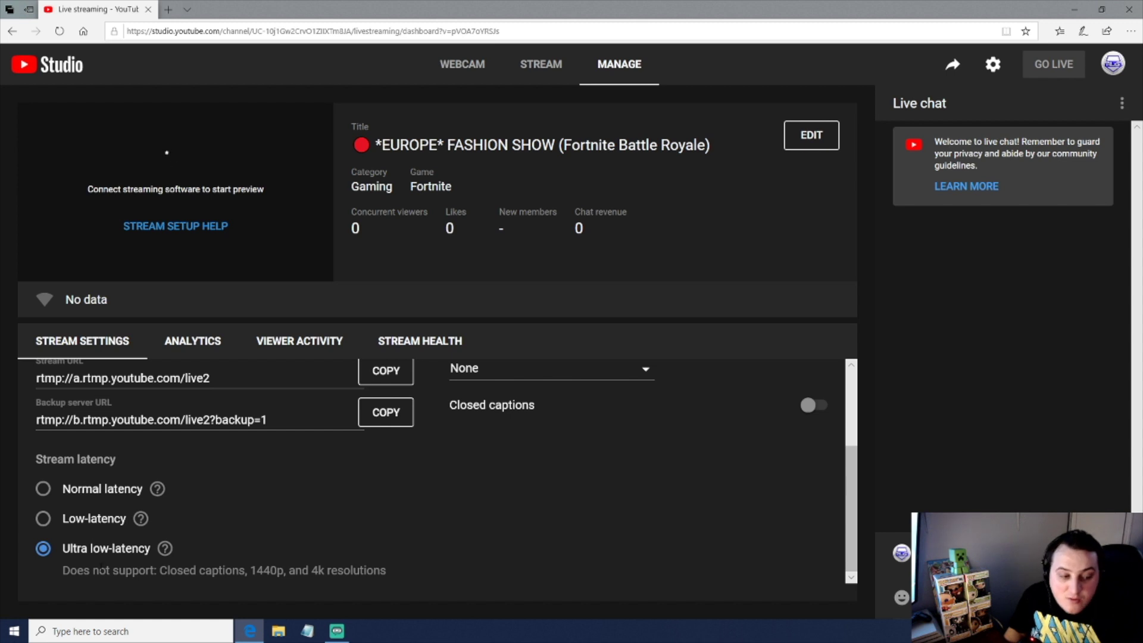
{"action": "key", "text": "alt+Tab"}
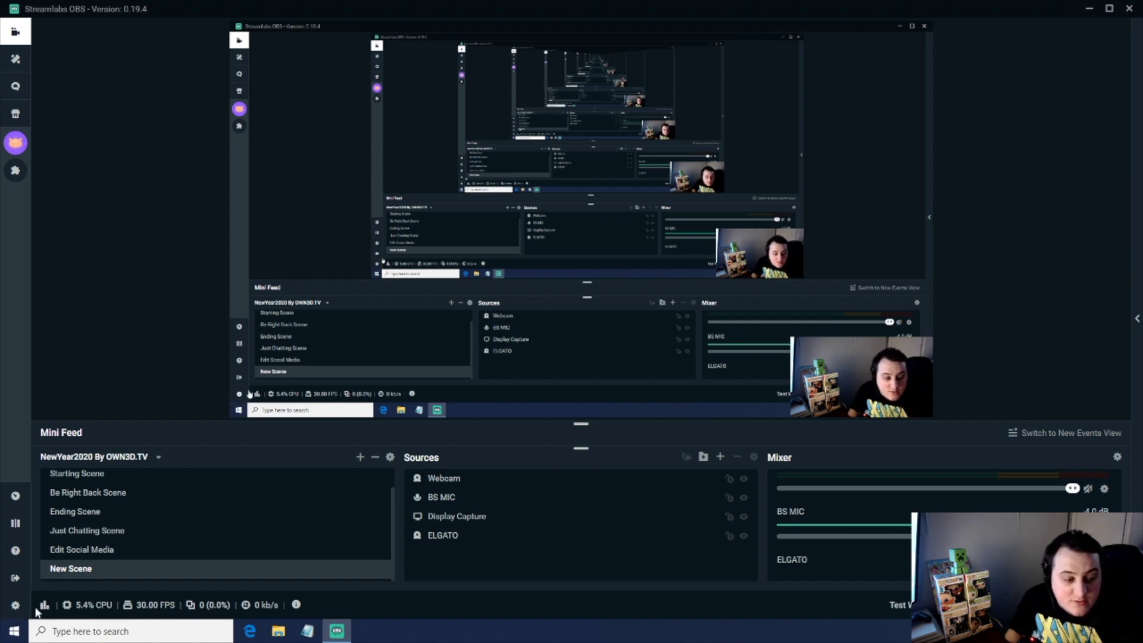
{"action": "left_click", "coordinate": [15, 608]}
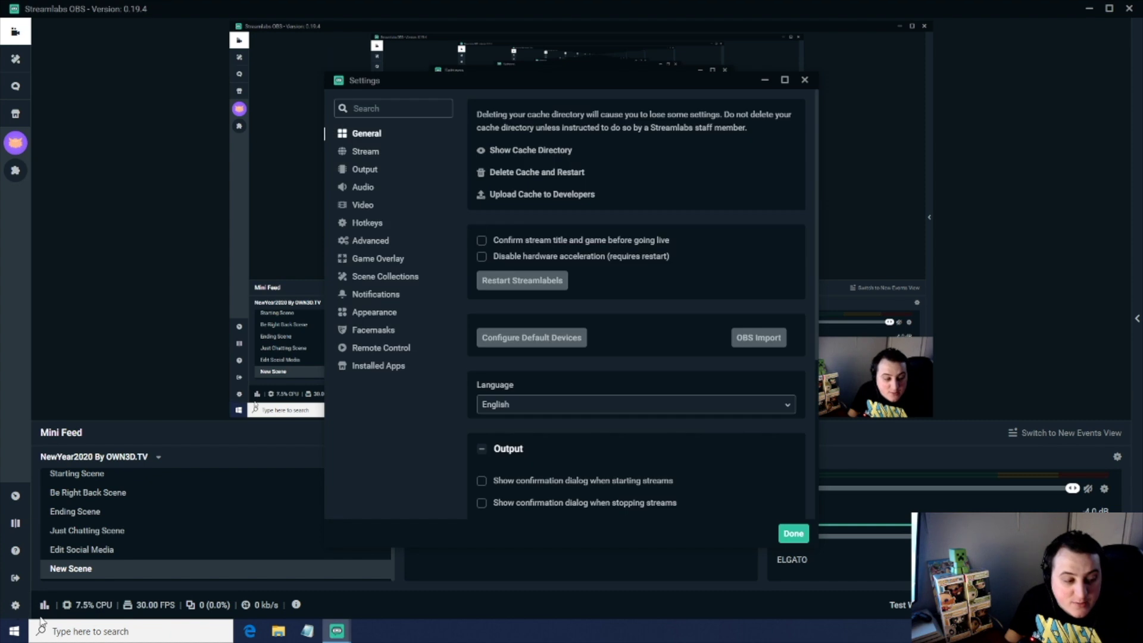
Turn on Low latency mode under Advanced network settings and close Settings.
{"action": "left_click", "coordinate": [366, 239]}
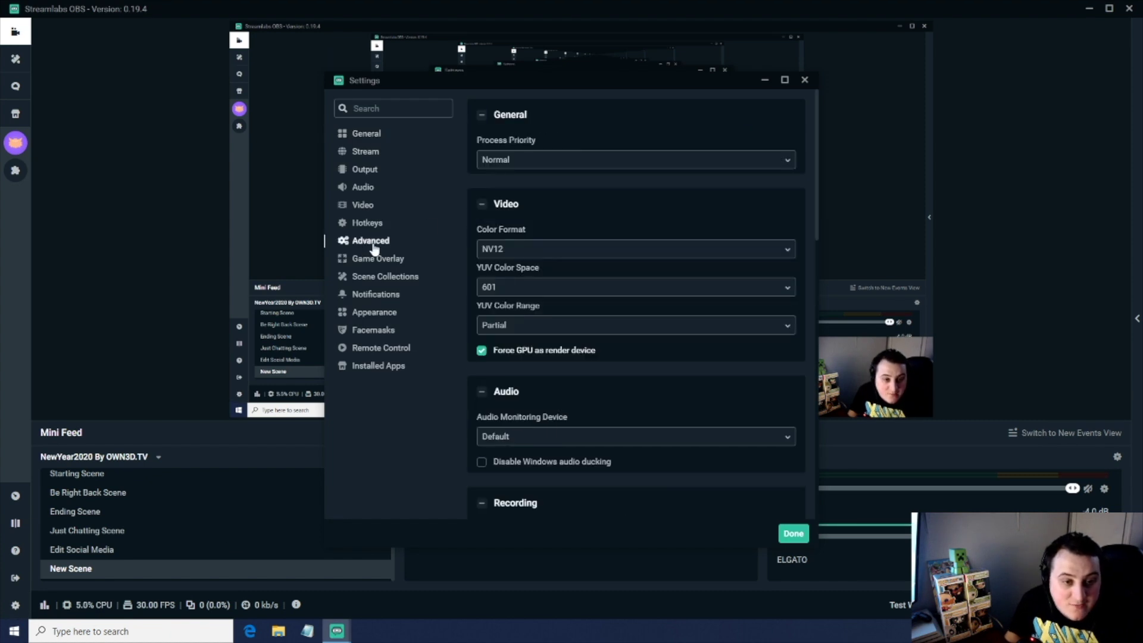
{"action": "scroll", "coordinate": [611, 397], "scroll_direction": "down", "scroll_amount": 3}
{"action": "scroll", "coordinate": [609, 391], "scroll_direction": "down", "scroll_amount": 3}
{"action": "scroll", "coordinate": [609, 393], "scroll_direction": "down", "scroll_amount": 2}
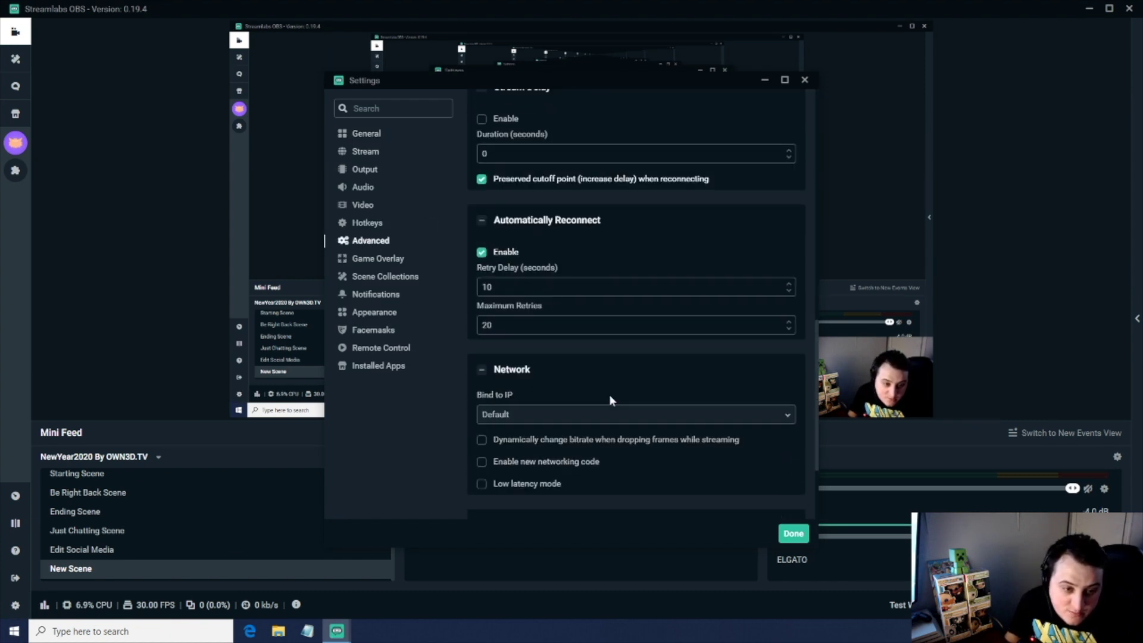
{"action": "scroll", "coordinate": [608, 394], "scroll_direction": "down", "scroll_amount": 2}
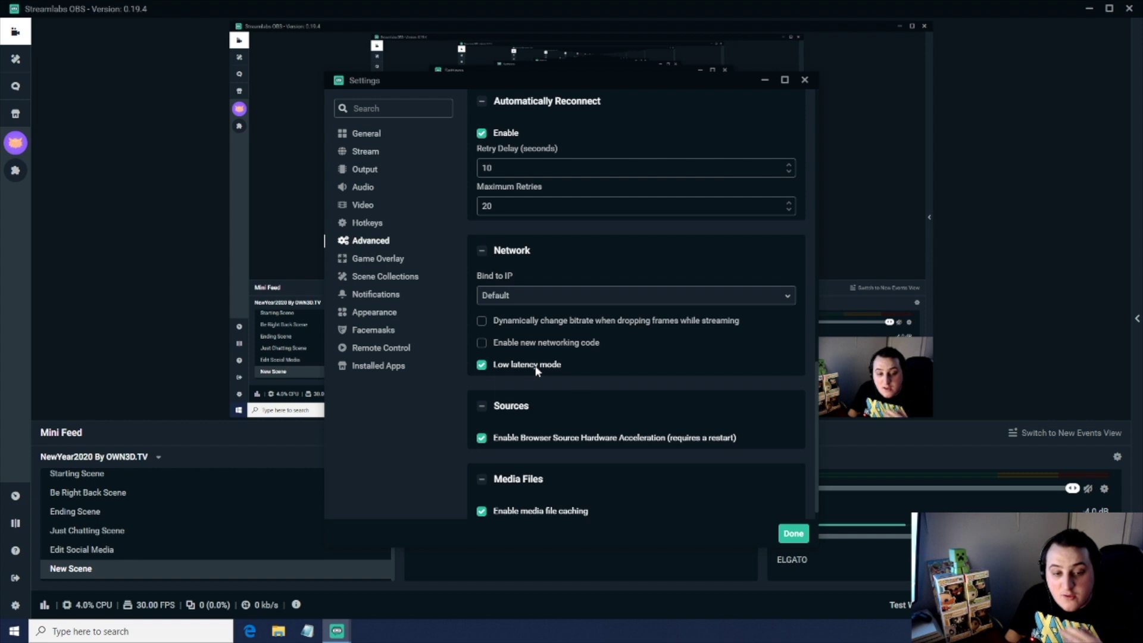
{"action": "left_click", "coordinate": [793, 534]}
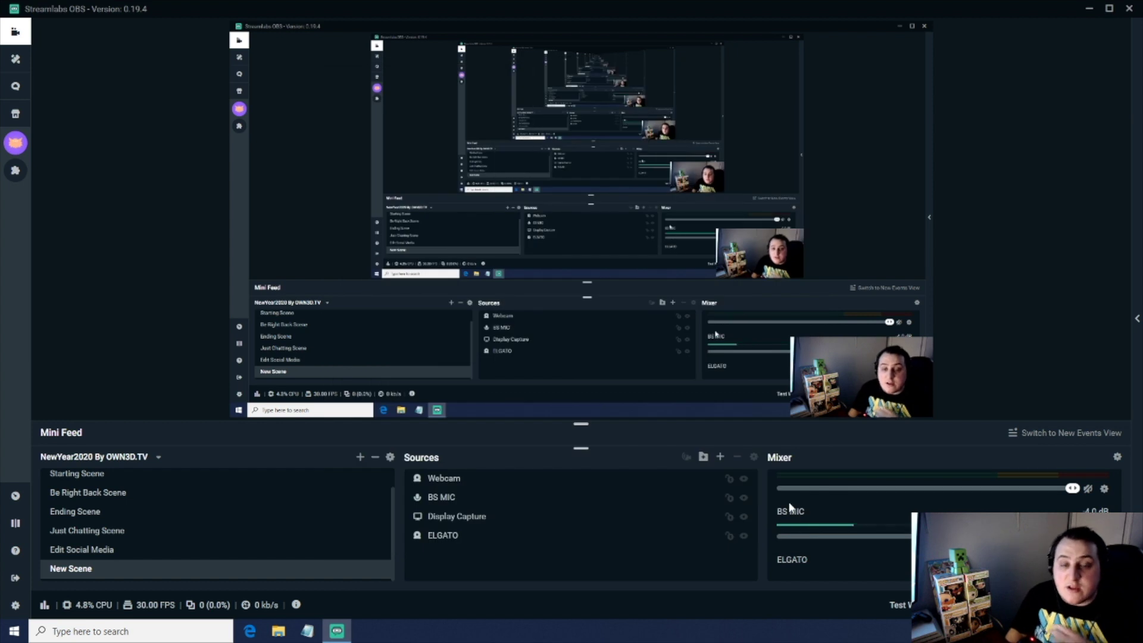